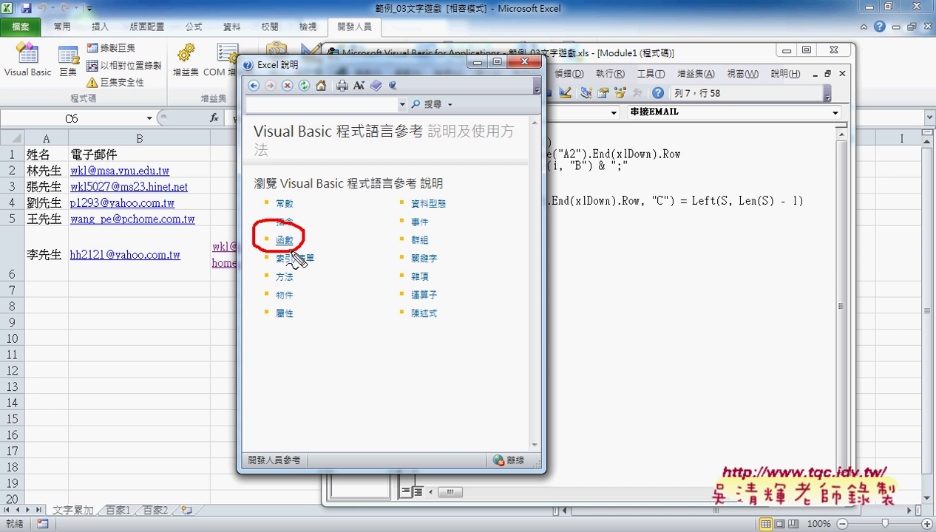
- In Excel Help, go to the H-L Visual Basic functions list and open the Left function page
{"action": "mouse_move", "coordinate": [383, 196]}
{"action": "left_mouse_down"}
{"action": "mouse_move", "coordinate": [311, 216]}
{"action": "mouse_move", "coordinate": [306, 230]}
{"action": "mouse_move", "coordinate": [318, 232]}
{"action": "left_mouse_up"}
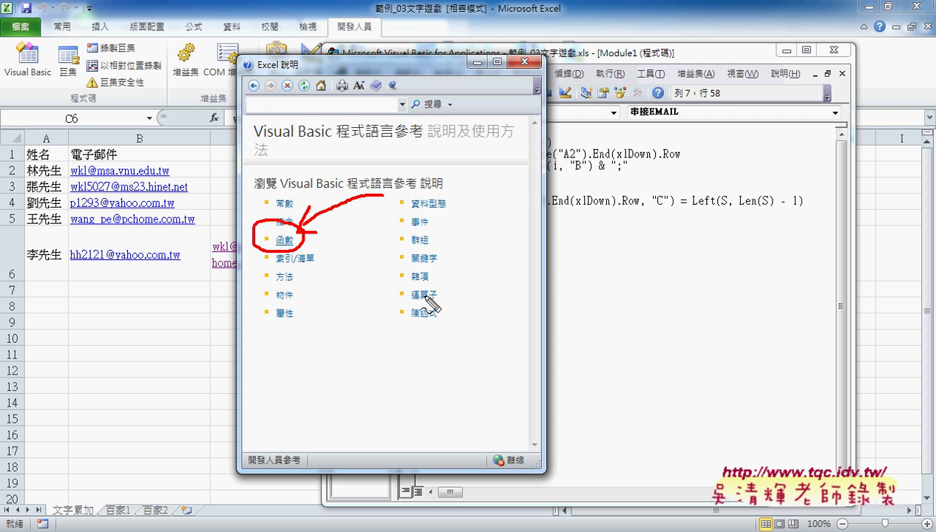
{"action": "key", "text": "Escape"}
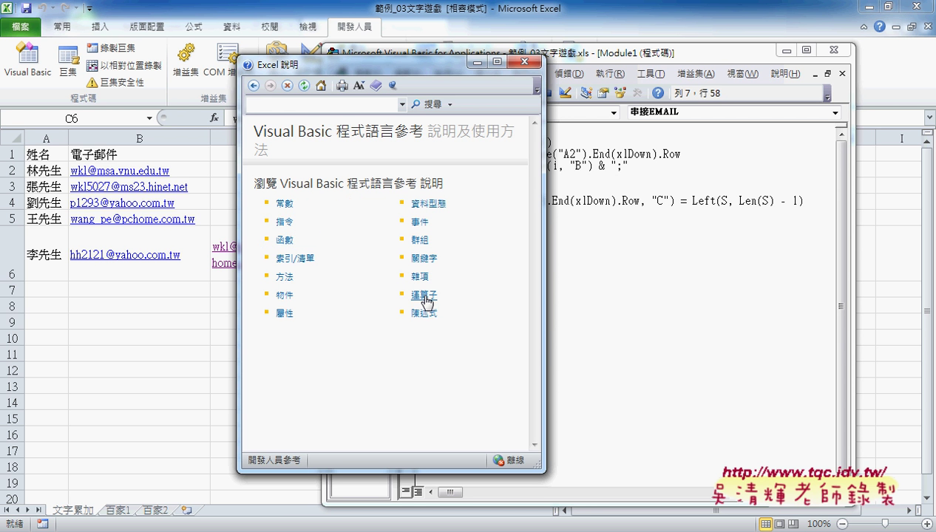
{"action": "left_click", "coordinate": [285, 242]}
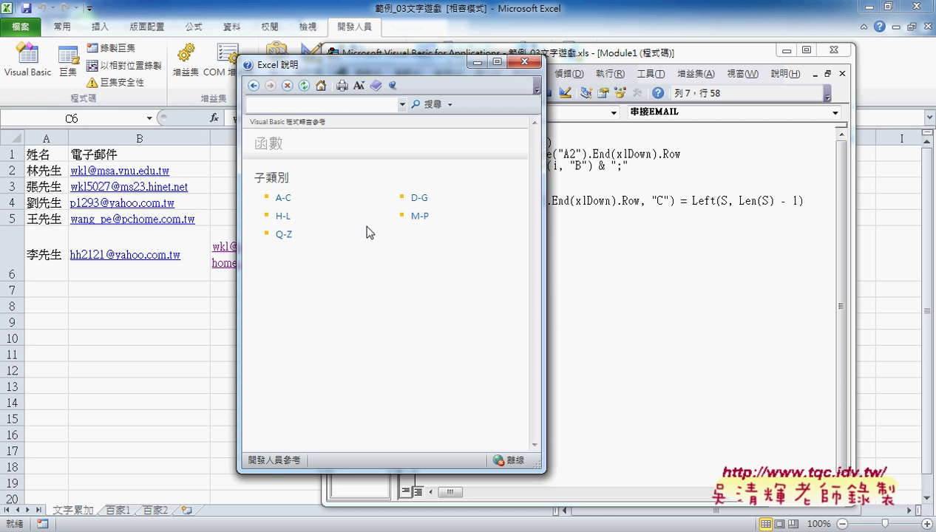
{"action": "left_click", "coordinate": [283, 217]}
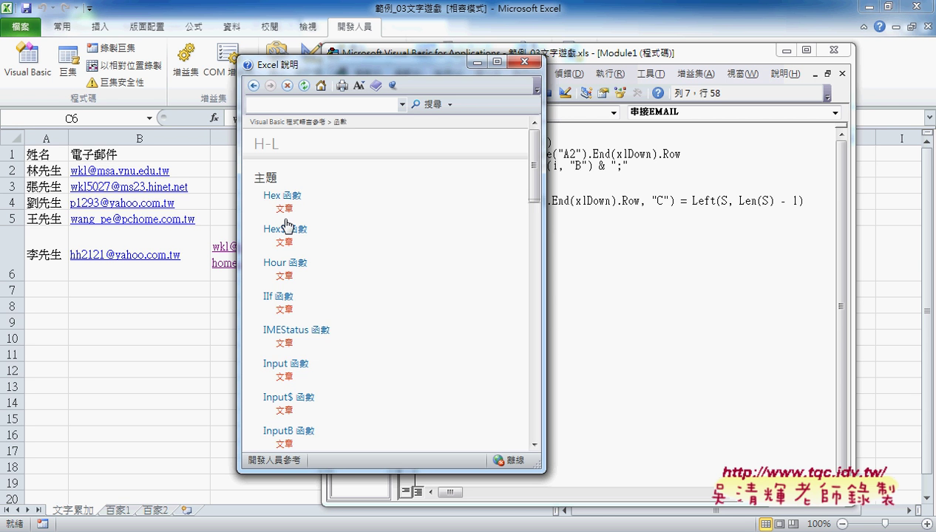
{"action": "scroll", "coordinate": [435, 245], "scroll_direction": "down", "scroll_amount": 3}
{"action": "scroll", "coordinate": [435, 247], "scroll_direction": "down", "scroll_amount": 3}
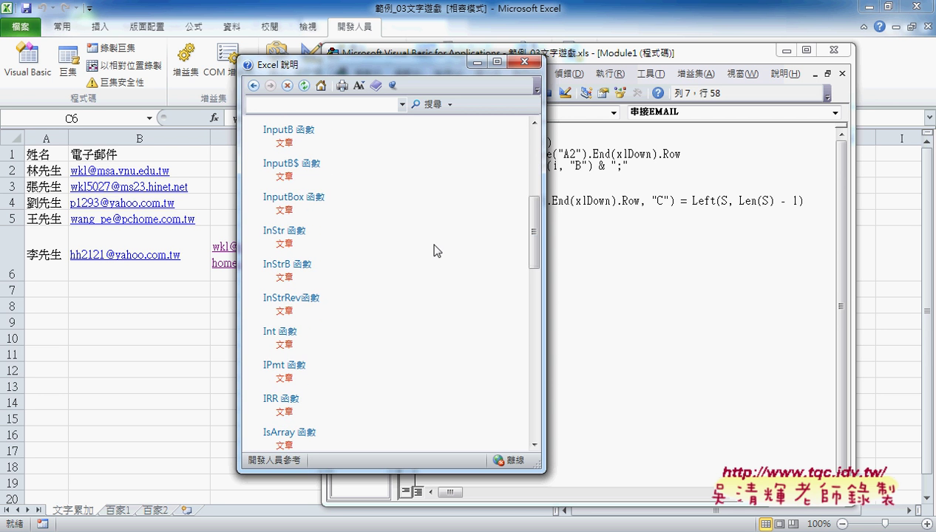
{"action": "scroll", "coordinate": [436, 249], "scroll_direction": "down", "scroll_amount": 3}
{"action": "scroll", "coordinate": [436, 246], "scroll_direction": "down", "scroll_amount": 3}
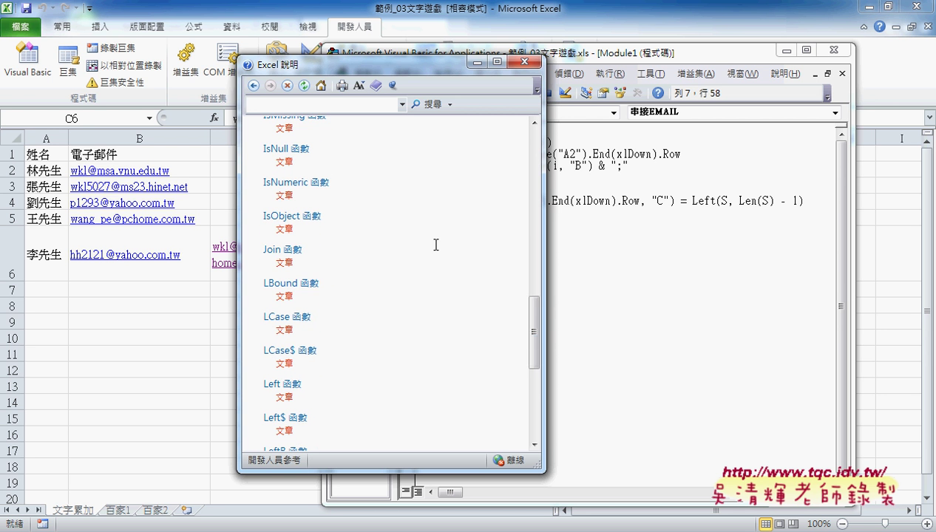
{"action": "scroll", "coordinate": [435, 245], "scroll_direction": "down", "scroll_amount": 3}
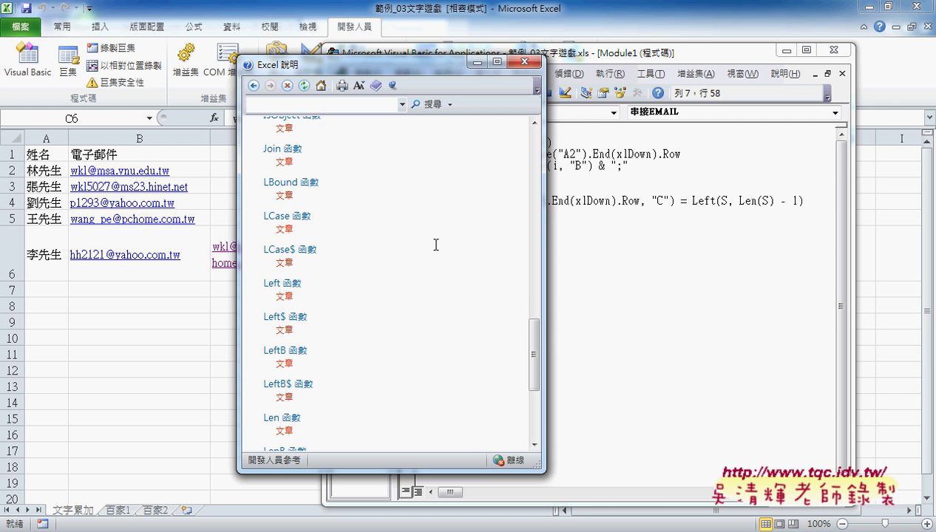
{"action": "left_click", "coordinate": [278, 284]}
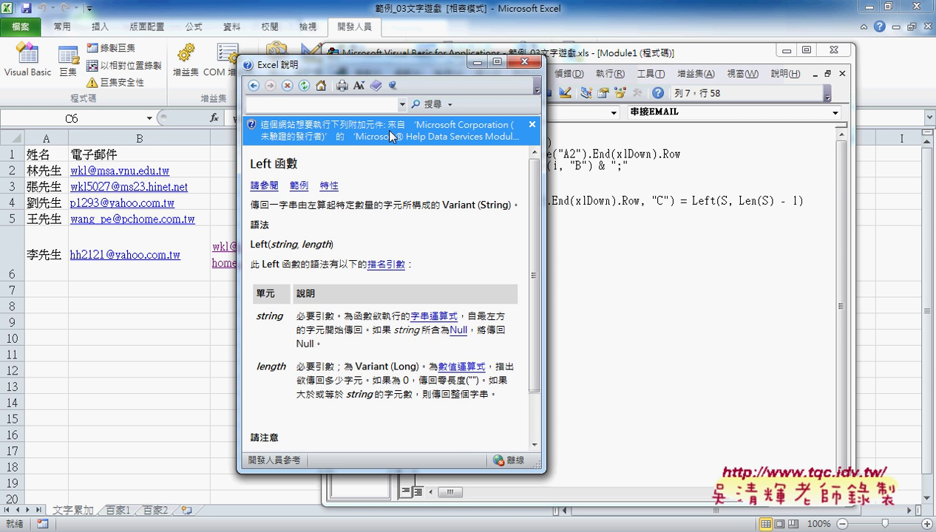
- Allow the help add-on to run on the Left function page
{"action": "left_click", "coordinate": [391, 136]}
{"action": "left_click", "coordinate": [436, 144]}
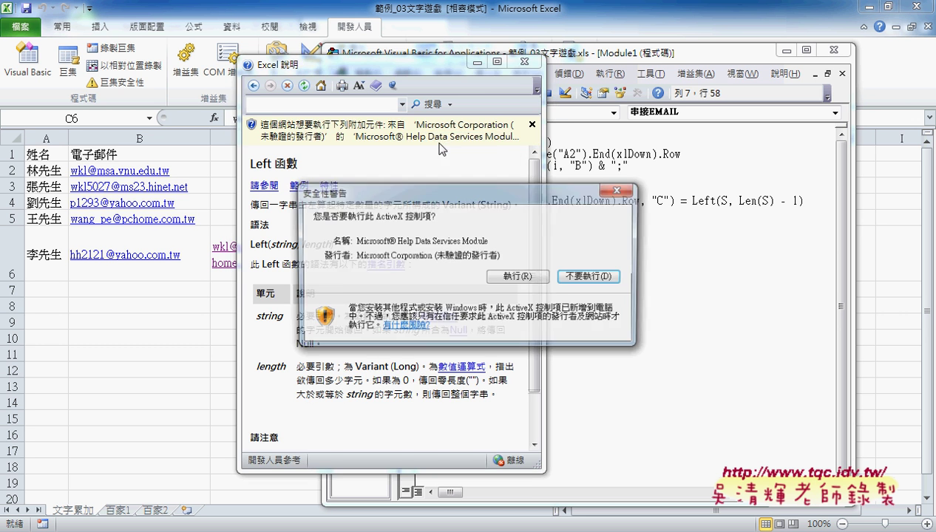
{"action": "left_click", "coordinate": [518, 278]}
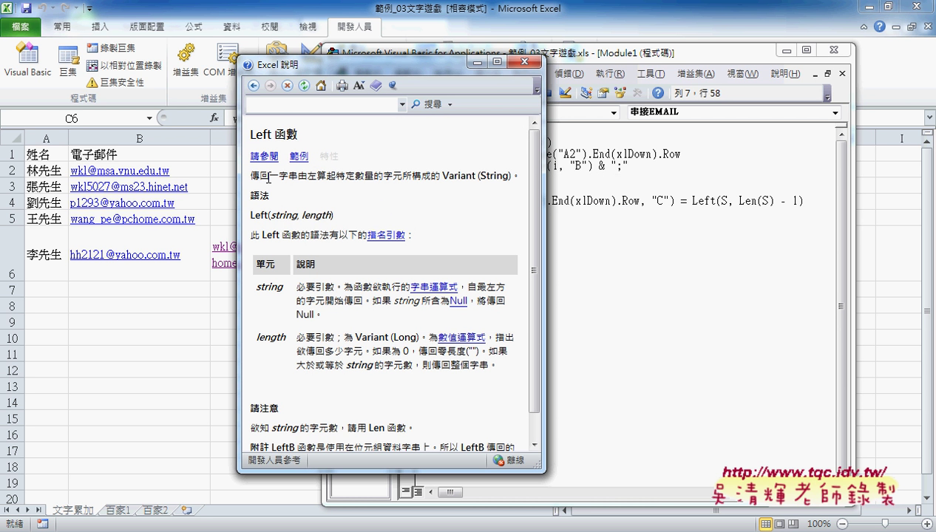
- Highlight the Left function's description and its Left(string, length) syntax line
{"action": "left_click_drag", "start_coordinate": [259, 176], "coordinate": [500, 182]}
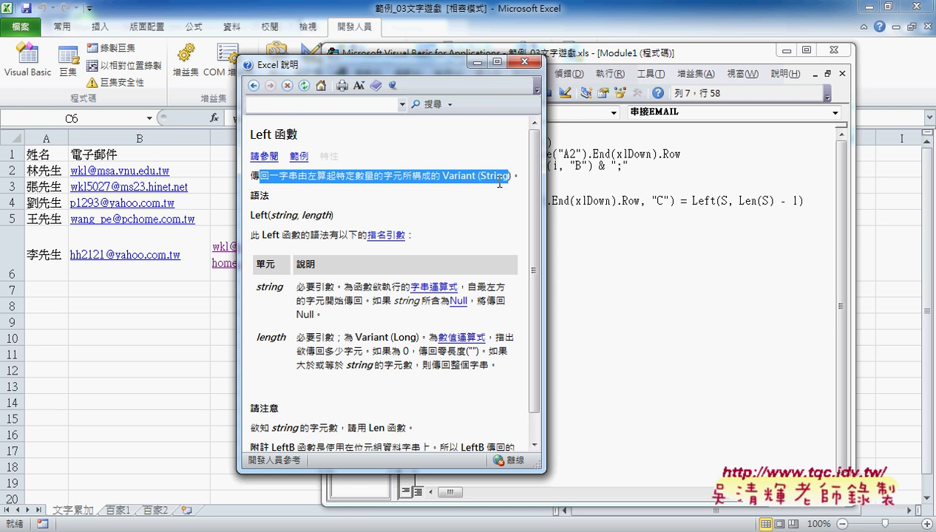
{"action": "left_click_drag", "start_coordinate": [250, 215], "coordinate": [329, 216]}
{"action": "scroll", "coordinate": [376, 339], "scroll_direction": "down", "scroll_amount": 1}
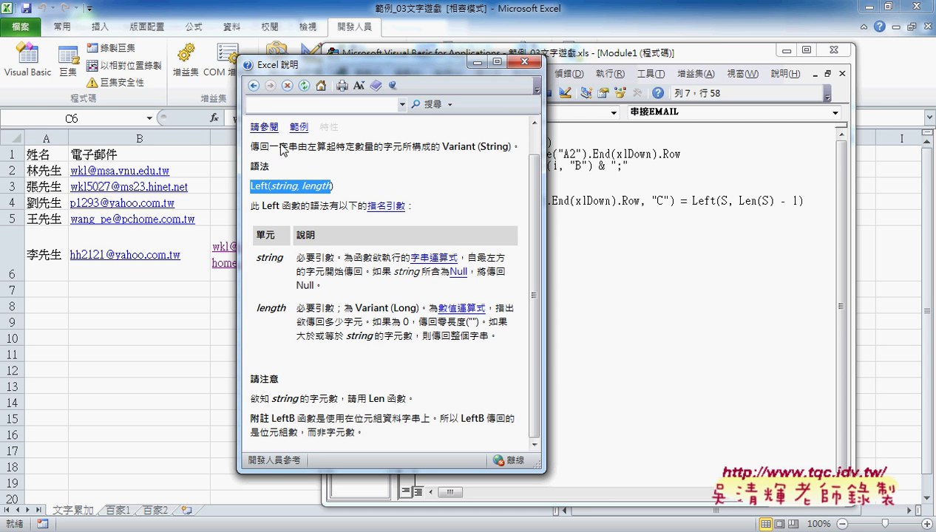
- View the functions related to Left under 請參閱, then close Excel Help
{"action": "left_click", "coordinate": [268, 128]}
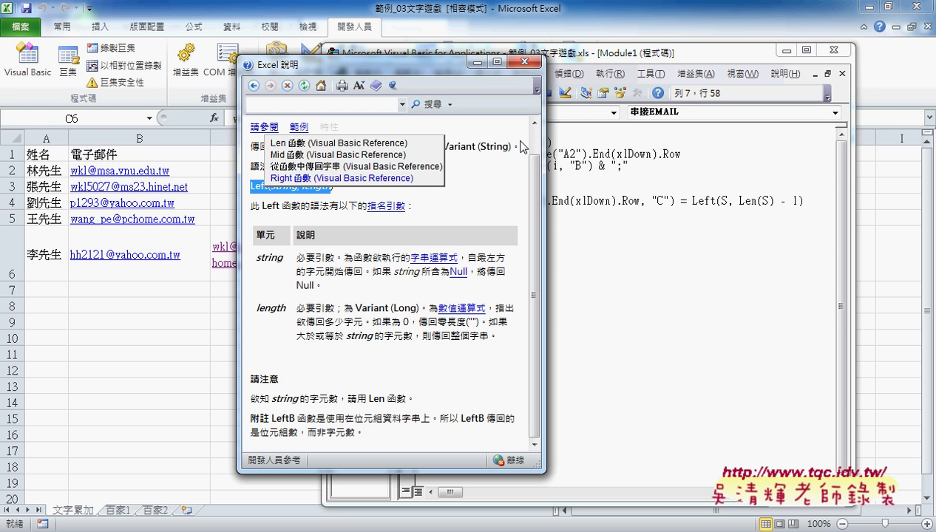
{"action": "left_click", "coordinate": [531, 68]}
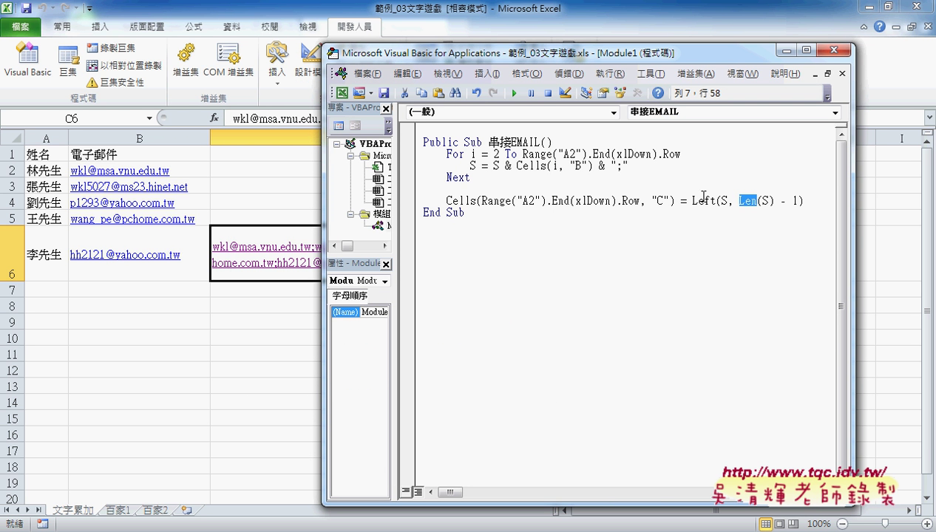
- Add a new line below the Cells statement and type vba. to browse the library's members
{"action": "left_click", "coordinate": [819, 202]}
{"action": "key", "text": "Return"}
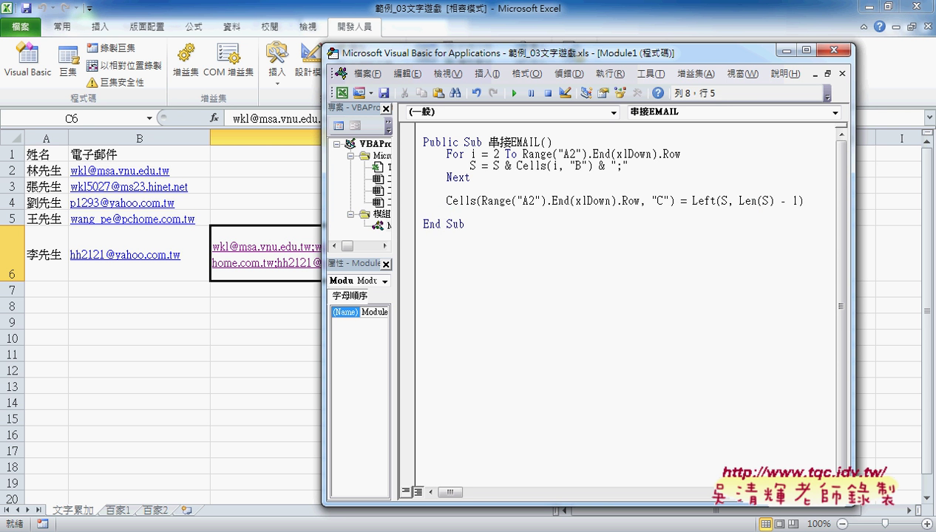
{"action": "type", "text": "vb"}
{"action": "type", "text": "a."}
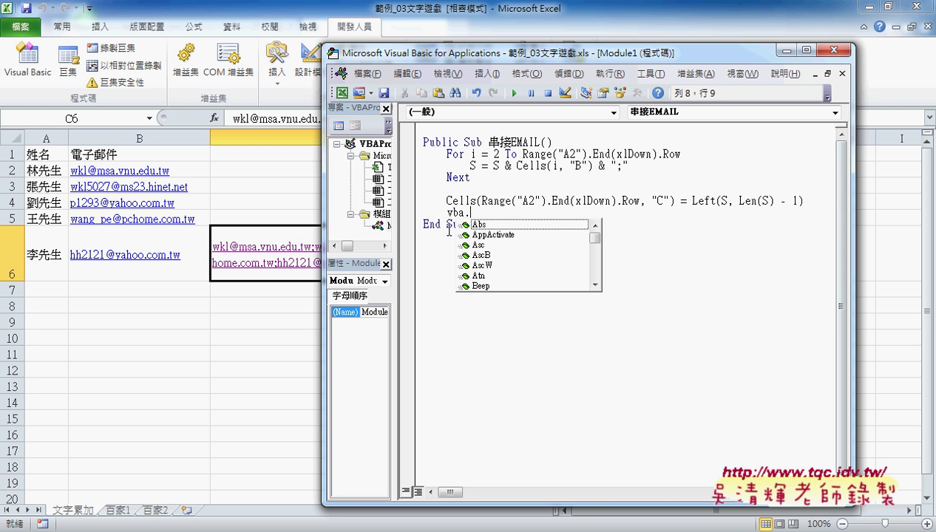
{"action": "mouse_move", "coordinate": [599, 243]}
{"action": "left_mouse_down"}
{"action": "mouse_move", "coordinate": [596, 272]}
{"action": "mouse_move", "coordinate": [595, 229]}
{"action": "left_mouse_up"}
{"action": "left_click", "coordinate": [594, 287]}
{"action": "left_click", "coordinate": [595, 287]}
{"action": "left_click", "coordinate": [595, 287]}
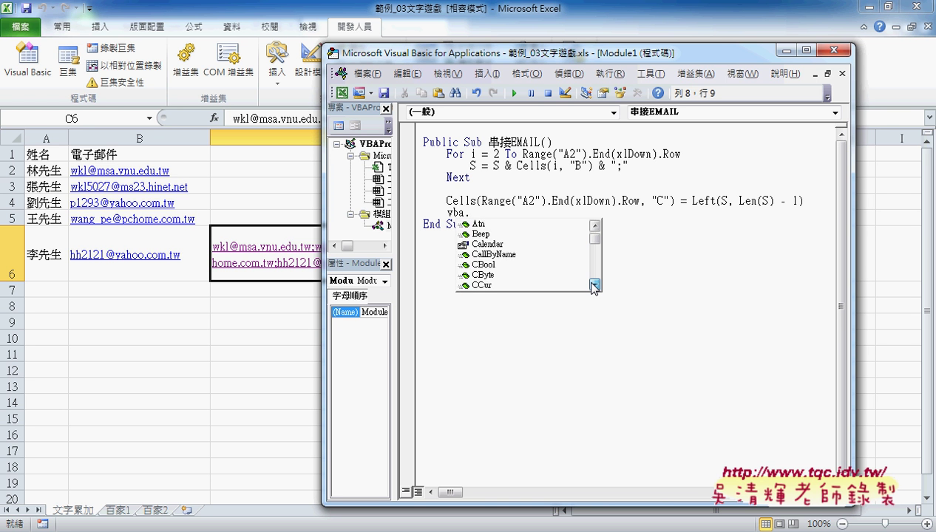
{"action": "left_click", "coordinate": [595, 287]}
{"action": "left_click", "coordinate": [595, 287]}
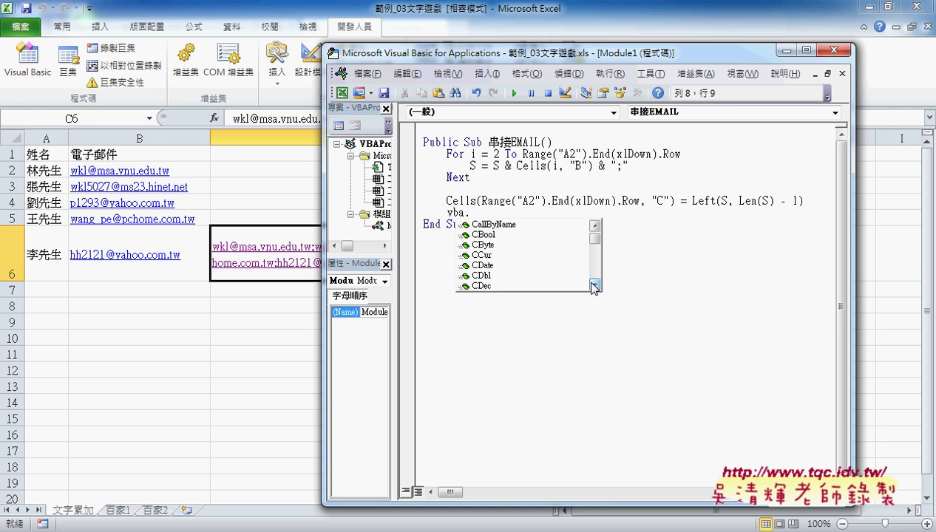
- Narrow the member list with l, move to Left, and select the vba.l line
{"action": "type", "text": "l"}
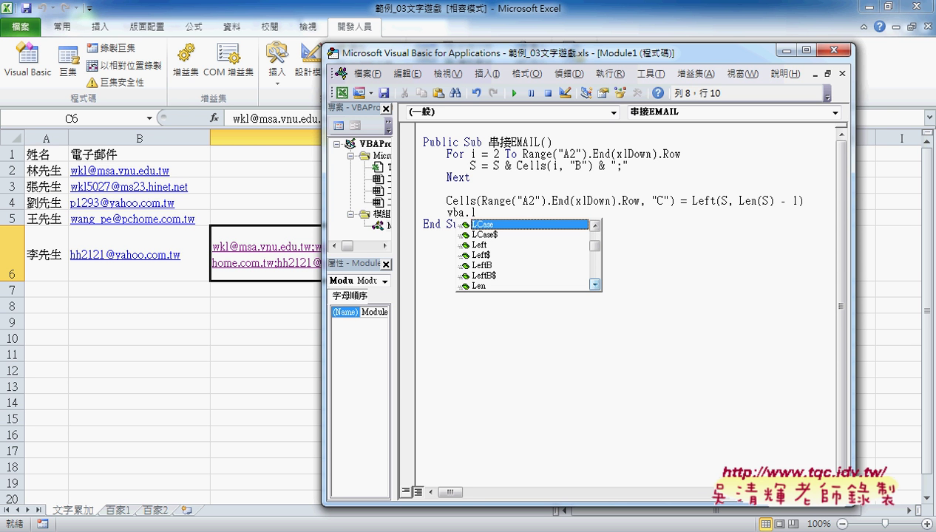
{"action": "key", "text": "Down"}
{"action": "key", "text": "Down"}
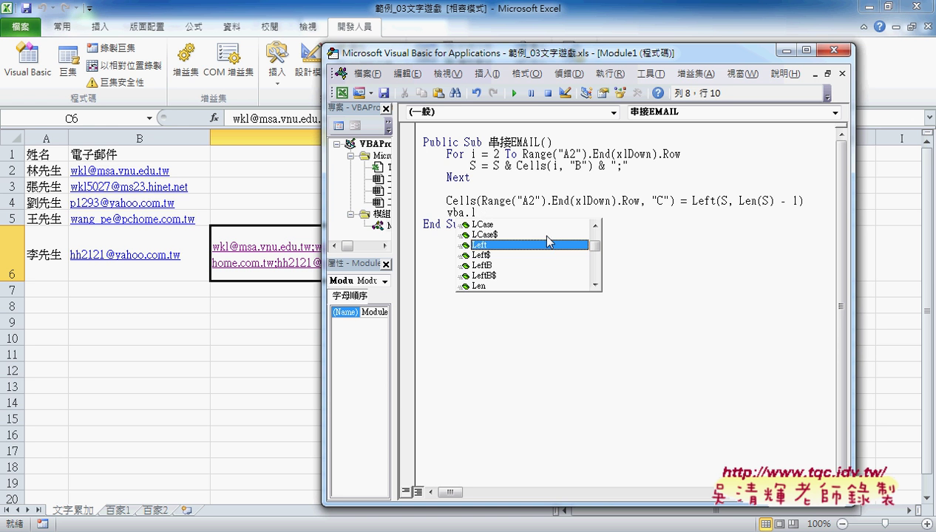
{"action": "left_click_drag", "start_coordinate": [473, 212], "coordinate": [395, 214]}
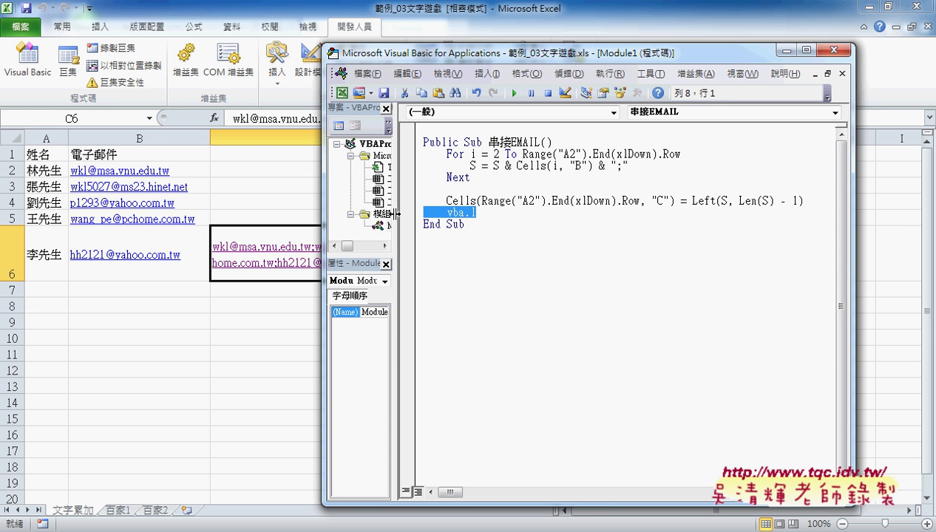
- Delete the scratch line and rewrite the Cells expression as vba.Left(S,vba.Len(S)-1)
{"action": "key", "text": "Delete"}
{"action": "key", "text": "Delete"}
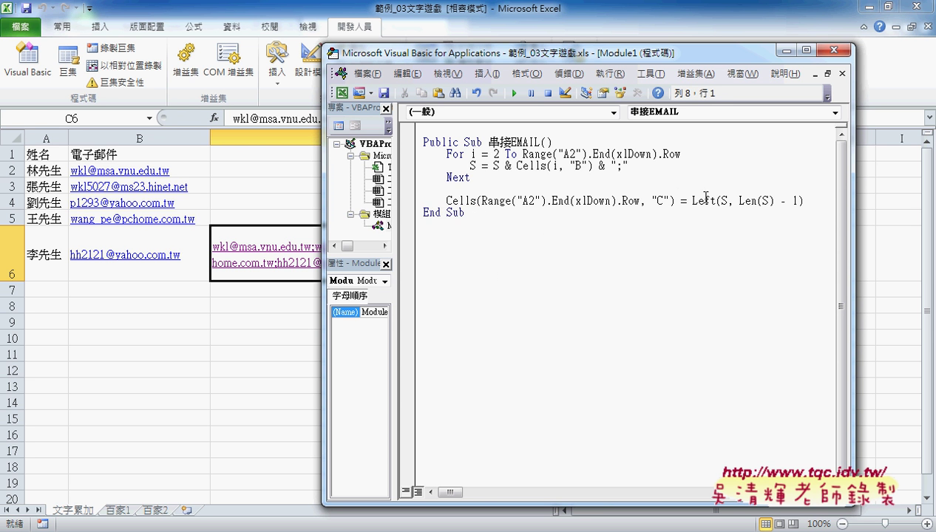
{"action": "double_click", "coordinate": [703, 200]}
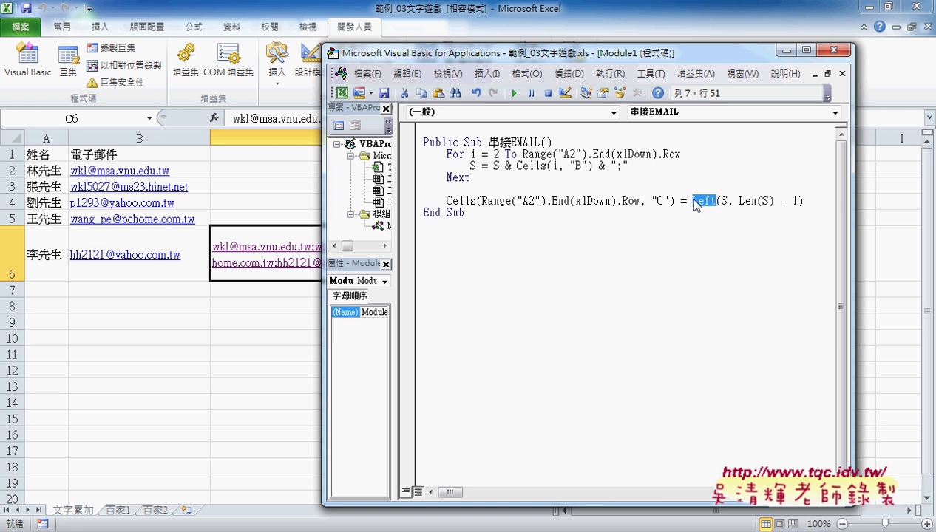
{"action": "left_click_drag", "start_coordinate": [692, 201], "coordinate": [845, 205]}
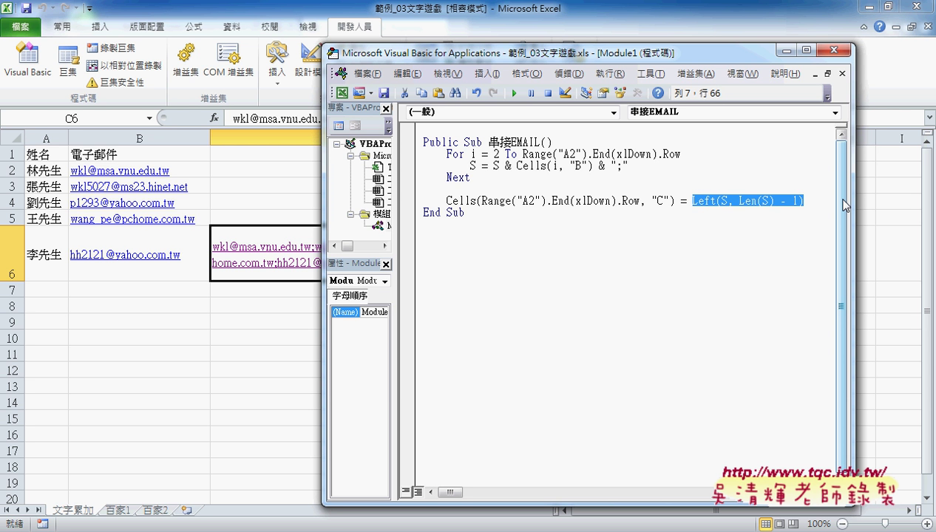
{"action": "type", "text": "vb"}
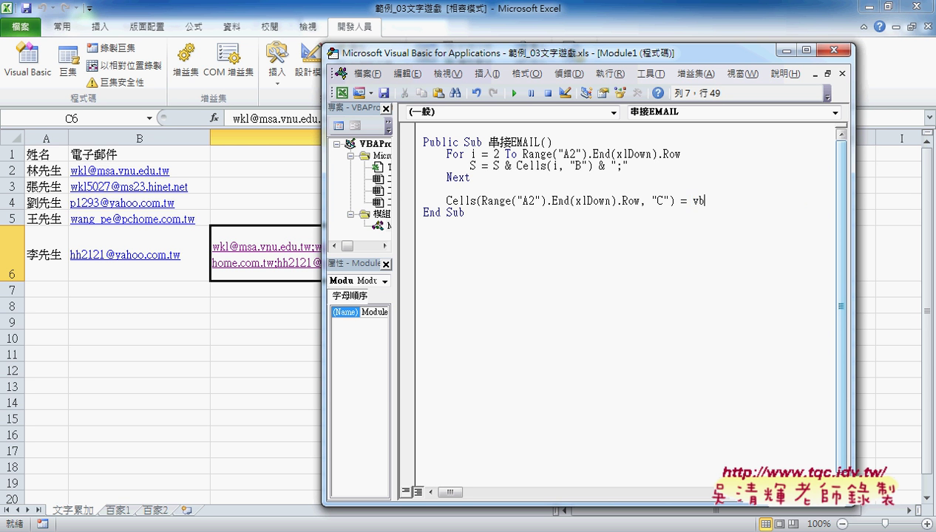
{"action": "type", "text": "a.L"}
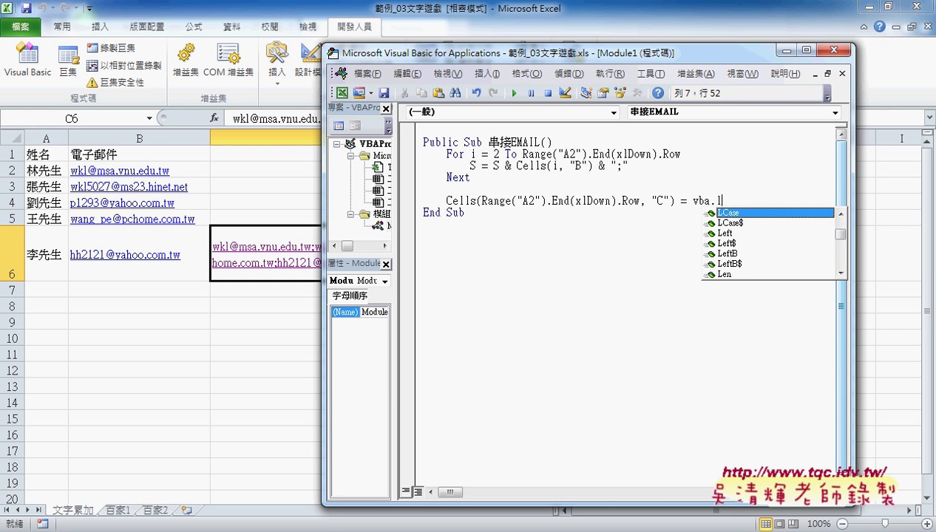
{"action": "type", "text": "eft "}
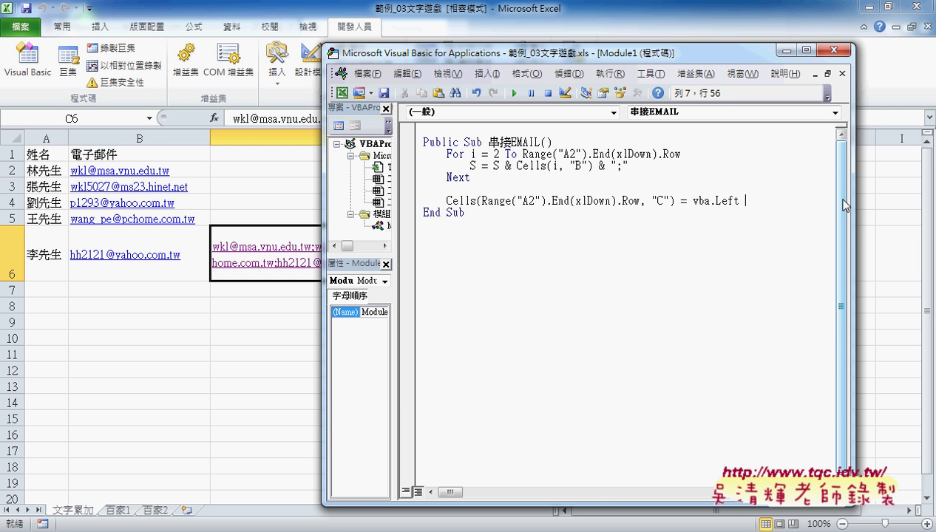
{"action": "type", "text": "("}
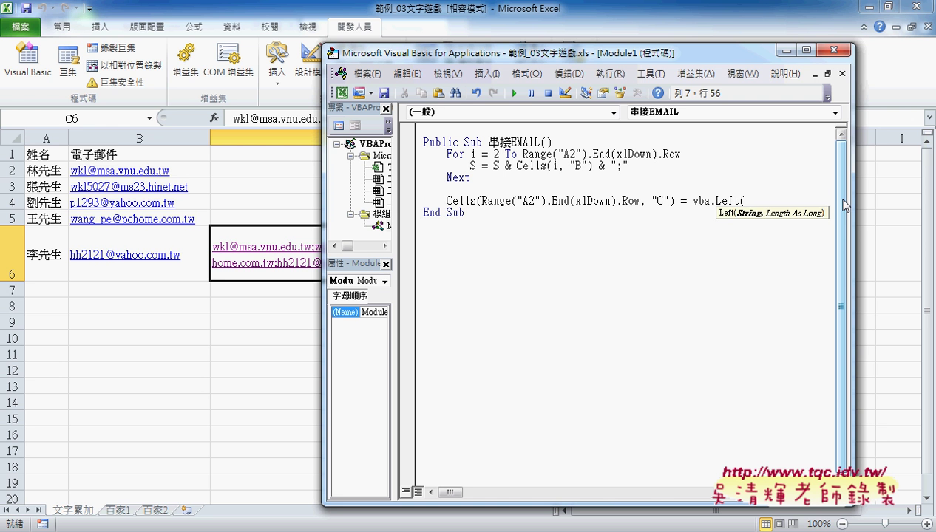
{"action": "type", "text": "S"}
{"action": "type", "text": ","}
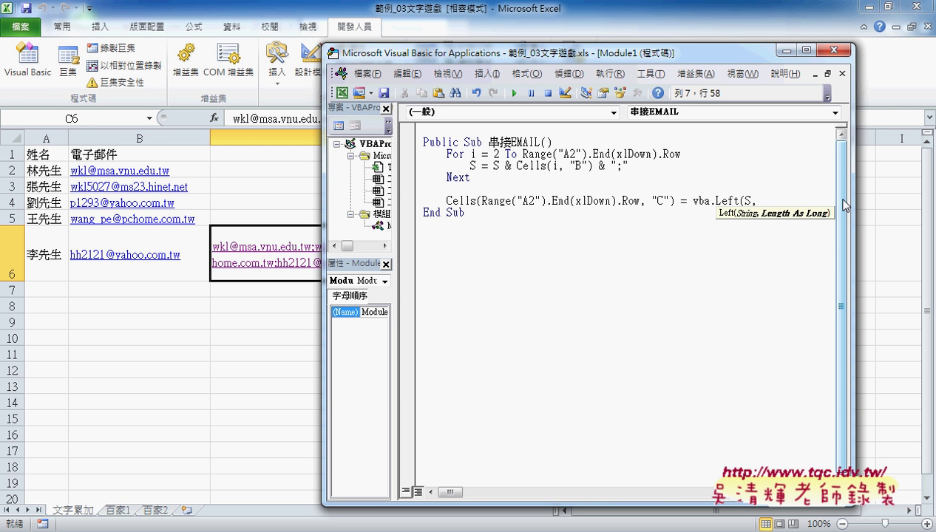
{"action": "type", "text": "vba"}
{"action": "type", "text": ".l"}
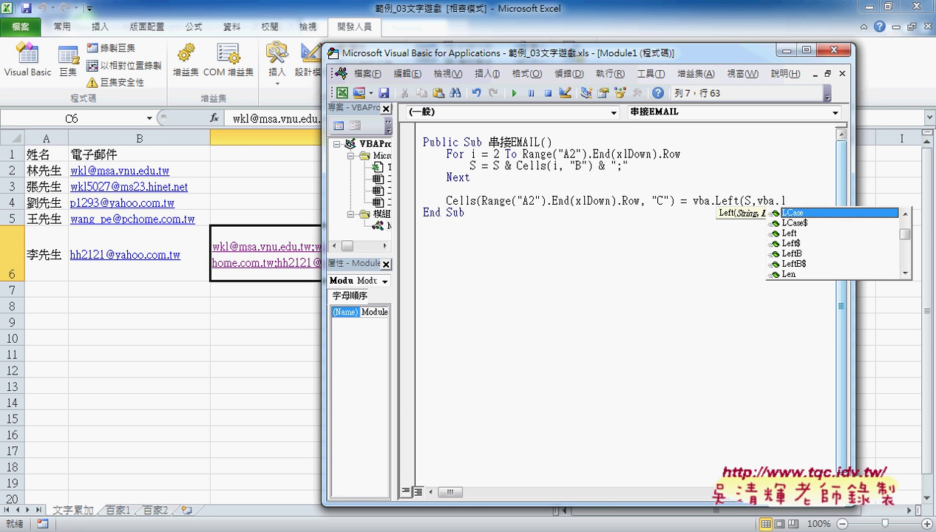
{"action": "key", "text": "Down"}
{"action": "key", "text": "Down"}
{"action": "key", "text": "Down"}
{"action": "key", "text": "Down"}
{"action": "key", "text": "Down"}
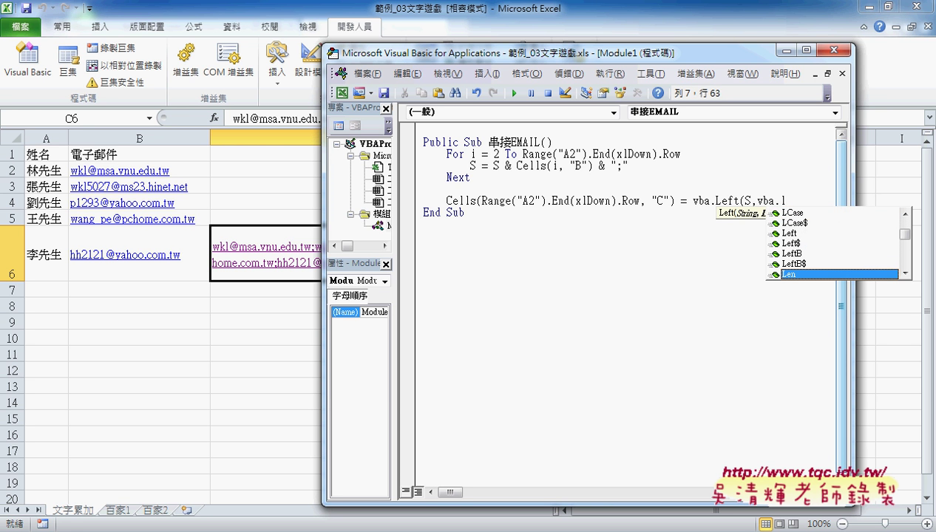
{"action": "key", "text": "BackSpace"}
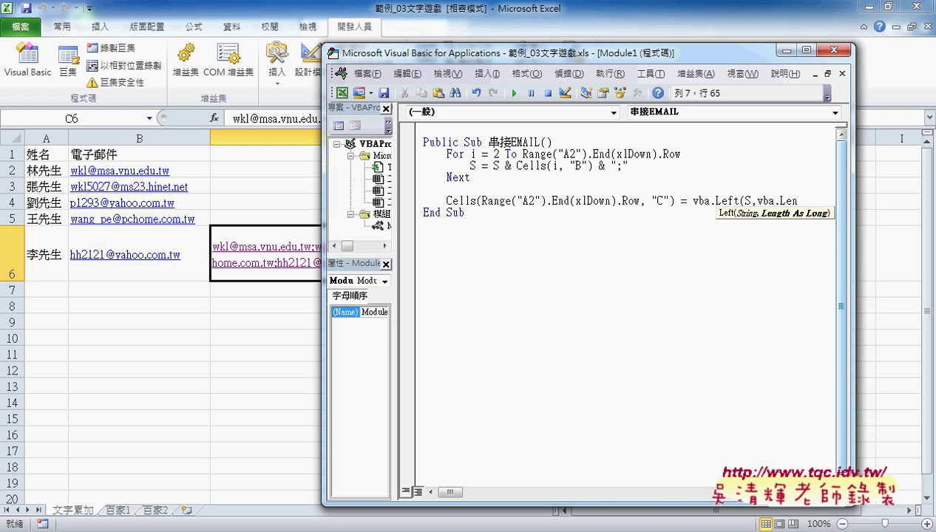
{"action": "type", "text": "("}
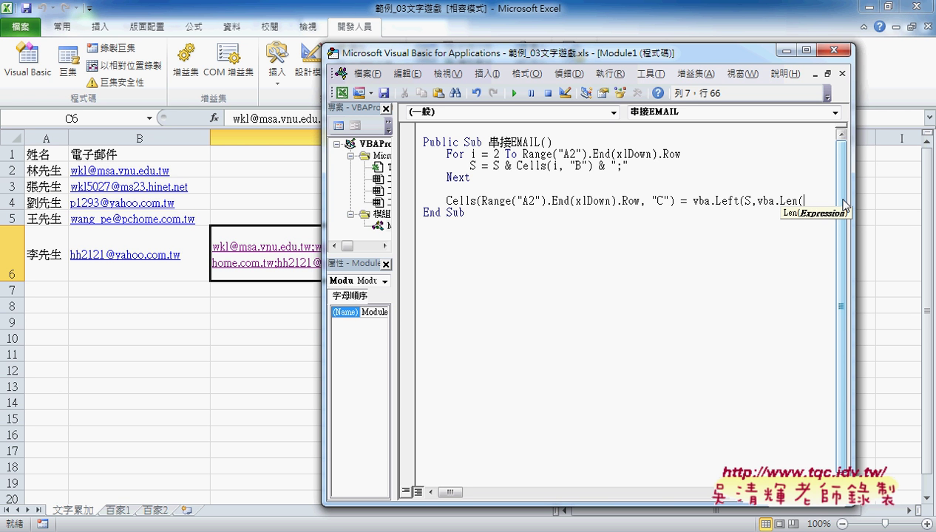
{"action": "type", "text": "S)"}
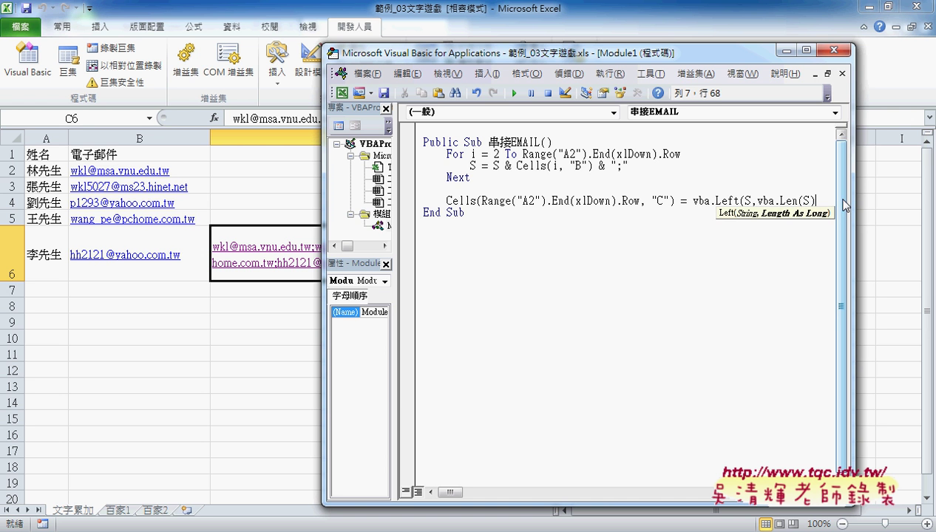
{"action": "type", "text": "-"}
{"action": "type", "text": "1)"}
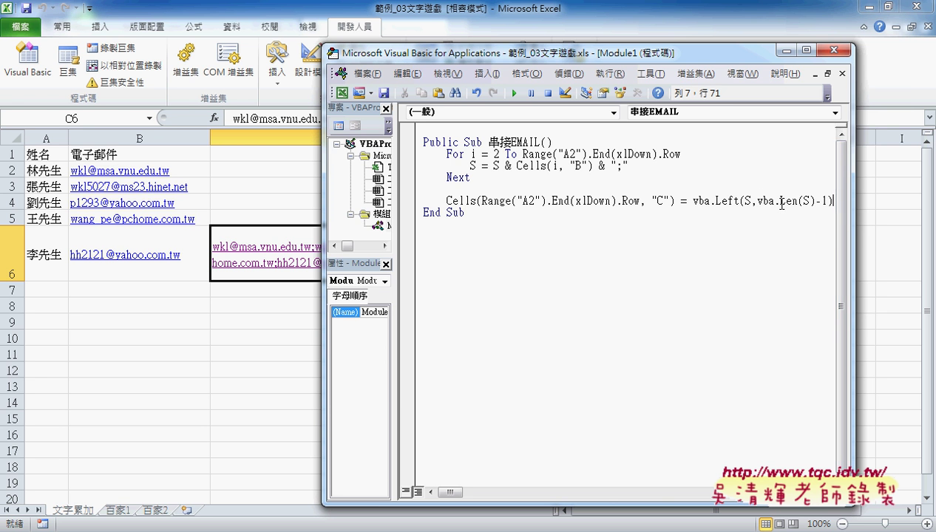
- Resize and move the VBA editor window to reveal the worksheet, and bring Excel forward
{"action": "left_click_drag", "start_coordinate": [854, 213], "coordinate": [910, 213]}
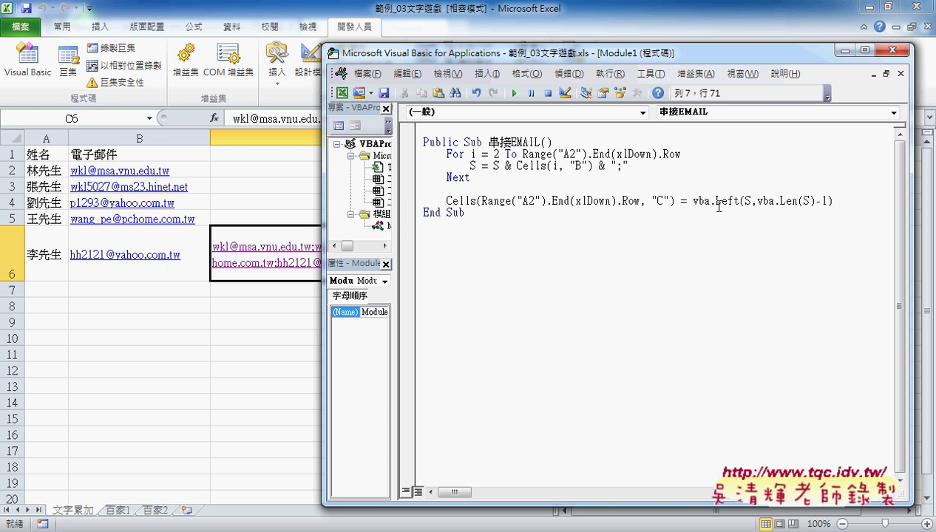
{"action": "left_click_drag", "start_coordinate": [714, 201], "coordinate": [692, 201]}
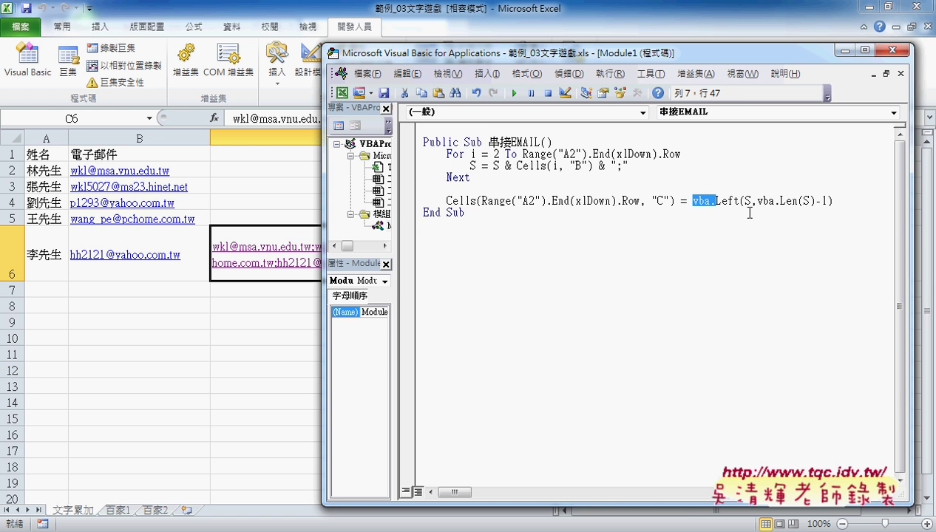
{"action": "left_click_drag", "start_coordinate": [492, 54], "coordinate": [518, 54]}
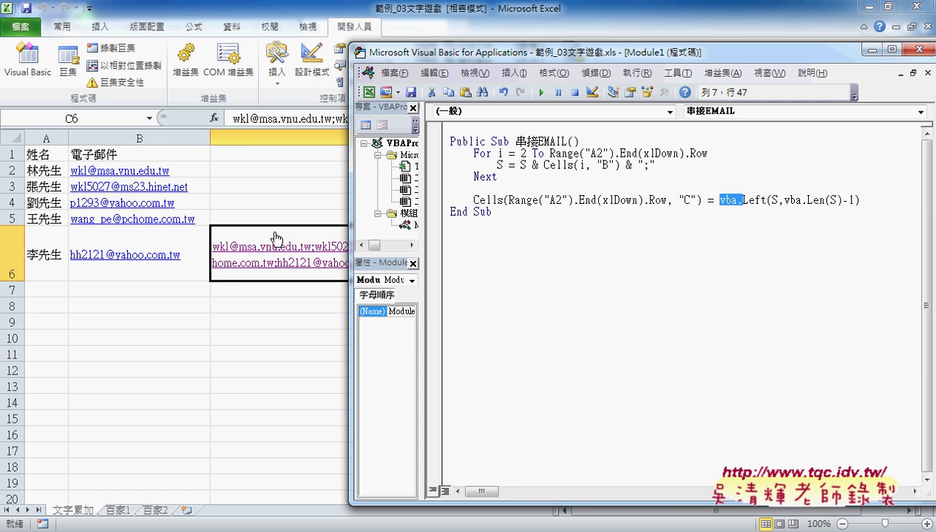
{"action": "left_click_drag", "start_coordinate": [349, 202], "coordinate": [526, 202]}
{"action": "left_click", "coordinate": [491, 203]}
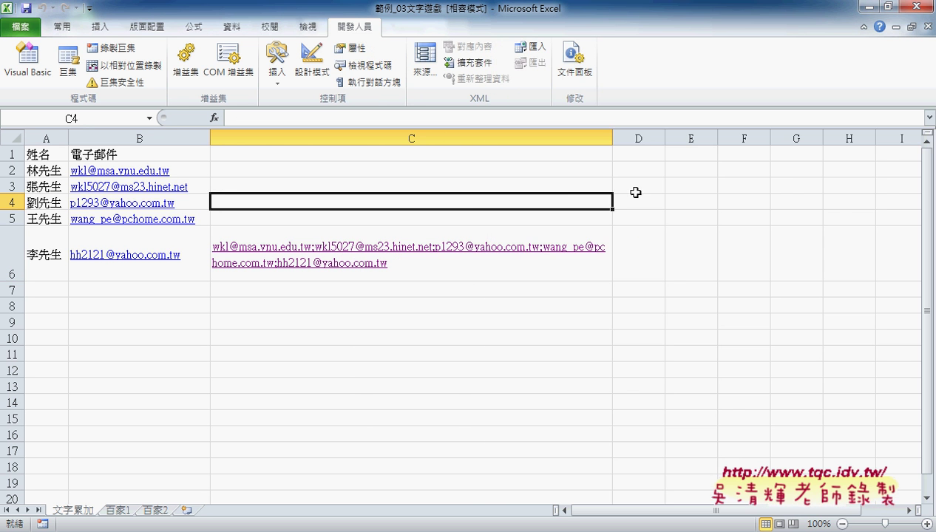
- Draw a form button over D2:E3 and assign the 串接EMAIL macro to it
{"action": "left_click", "coordinate": [277, 72]}
{"action": "left_click", "coordinate": [270, 114]}
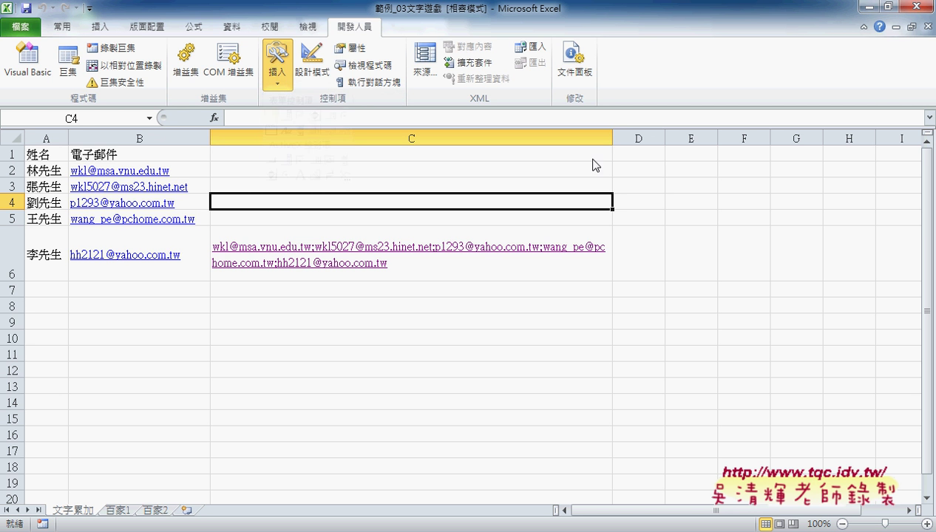
{"action": "left_click_drag", "start_coordinate": [626, 163], "coordinate": [723, 186]}
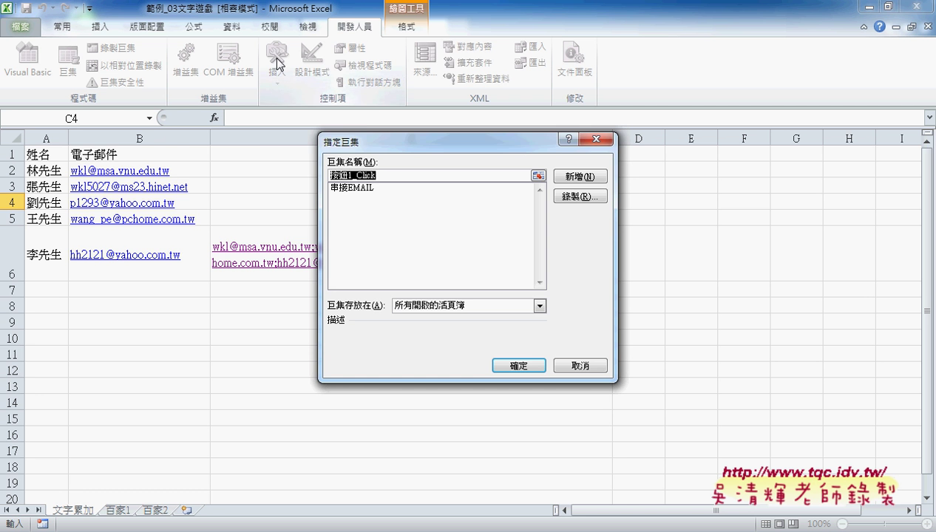
{"action": "left_click", "coordinate": [359, 188]}
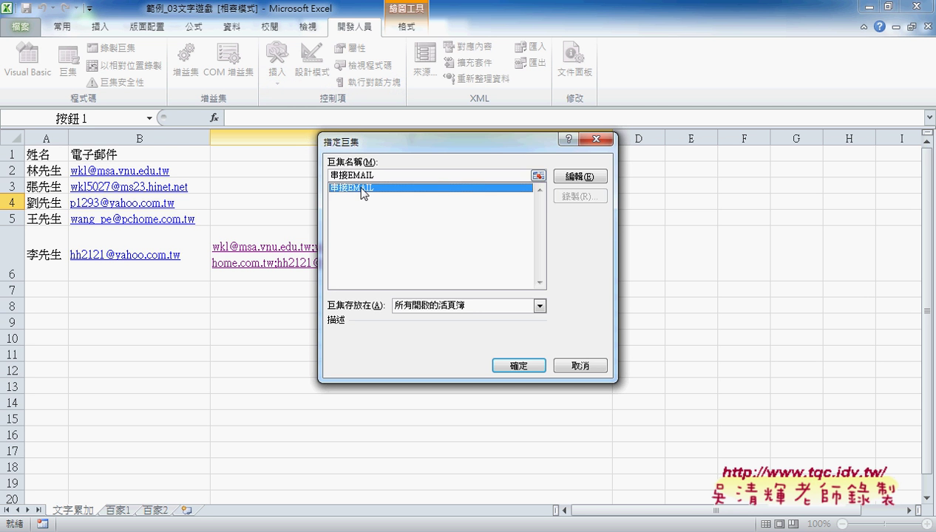
{"action": "right_click", "coordinate": [345, 171]}
{"action": "left_click", "coordinate": [424, 248]}
{"action": "left_click", "coordinate": [518, 365]}
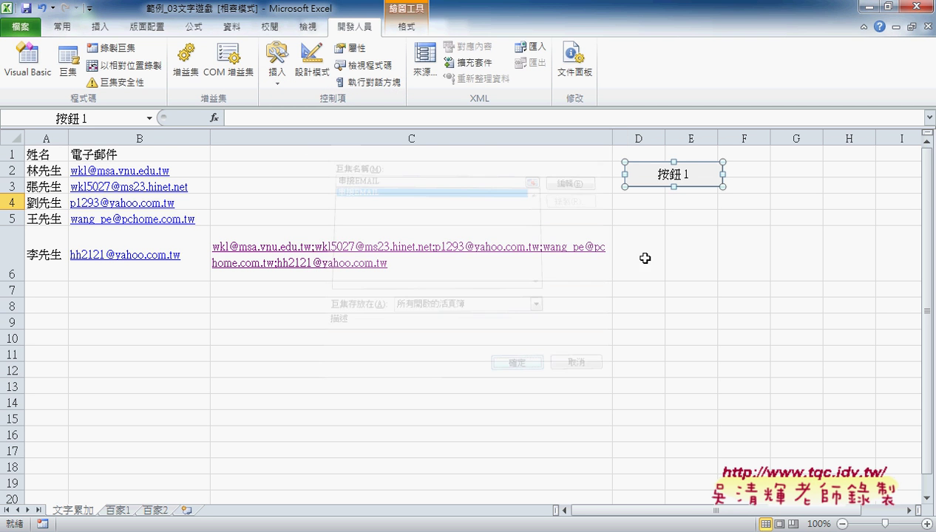
- Change the button caption from 按鈕 1 to 串接EMAIL, then select cell C6
{"action": "left_click", "coordinate": [667, 176]}
{"action": "key", "text": "ctrl+a"}
{"action": "key", "text": "BackSpace"}
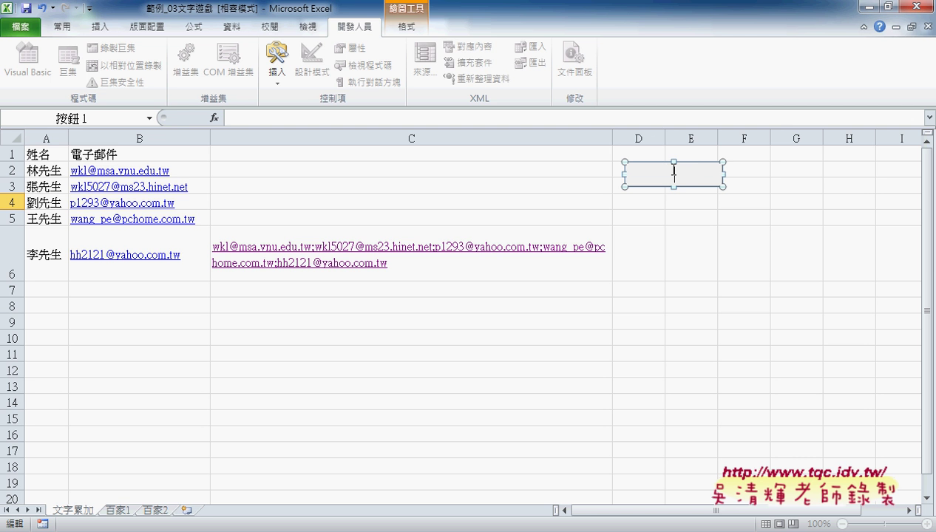
{"action": "type", "text": "串接EMAIL"}
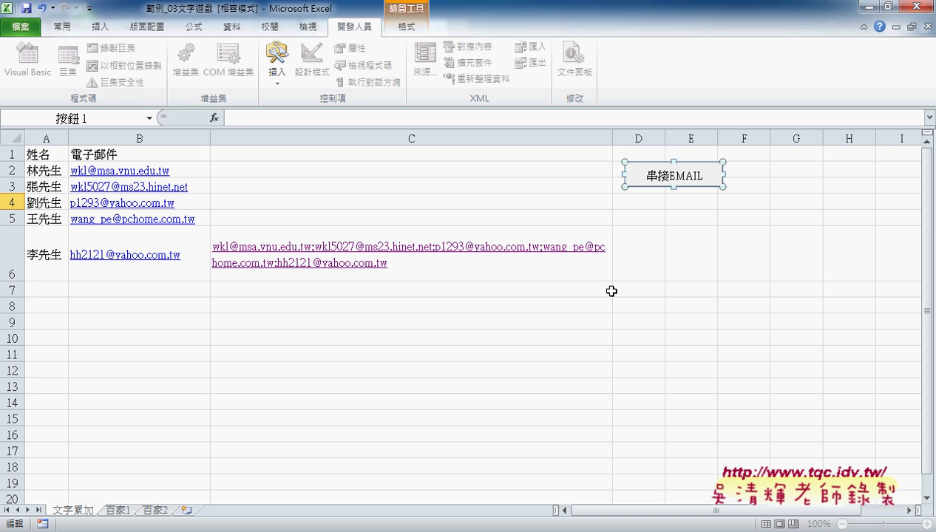
{"action": "left_click", "coordinate": [480, 248]}
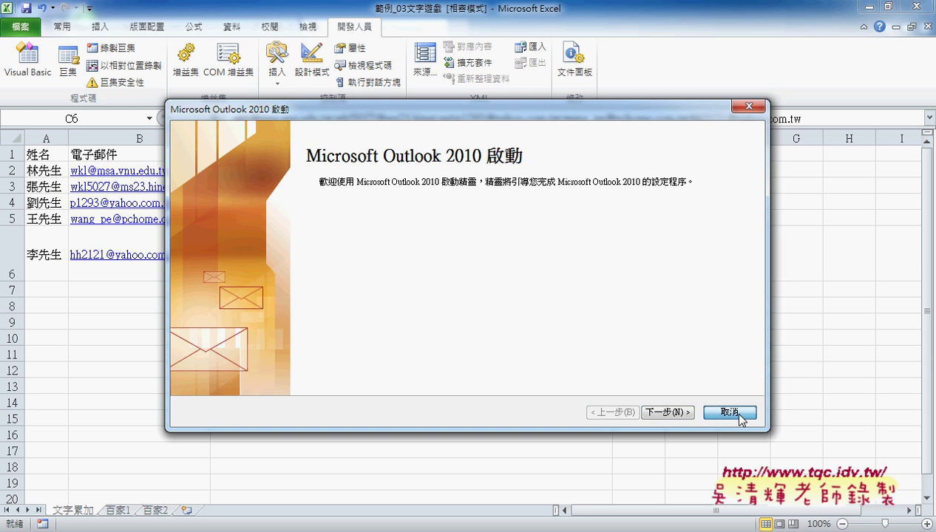
- Cancel the Outlook wizard, clear C6, refill it with the 串接EMAIL button, then view the 程式碼 doc
{"action": "left_click", "coordinate": [732, 413]}
{"action": "left_click", "coordinate": [478, 324]}
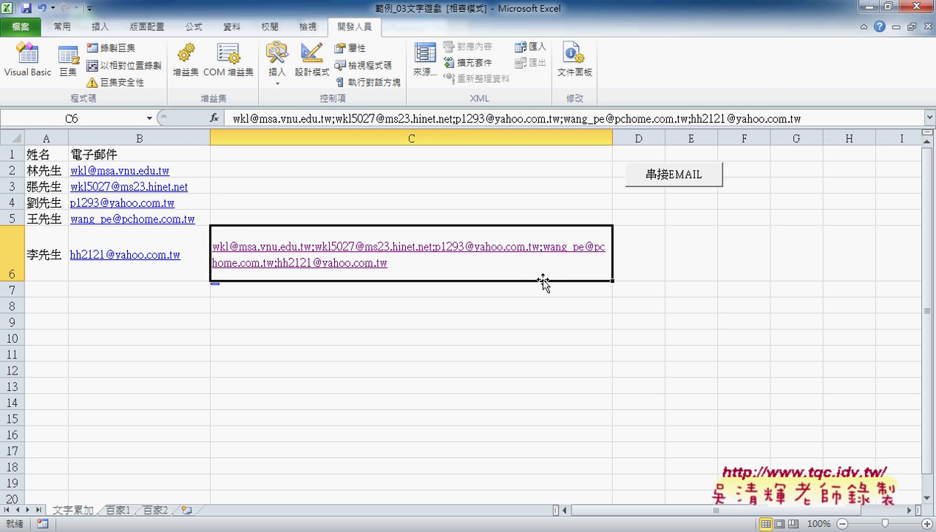
{"action": "key", "text": "Delete"}
{"action": "left_click", "coordinate": [673, 177]}
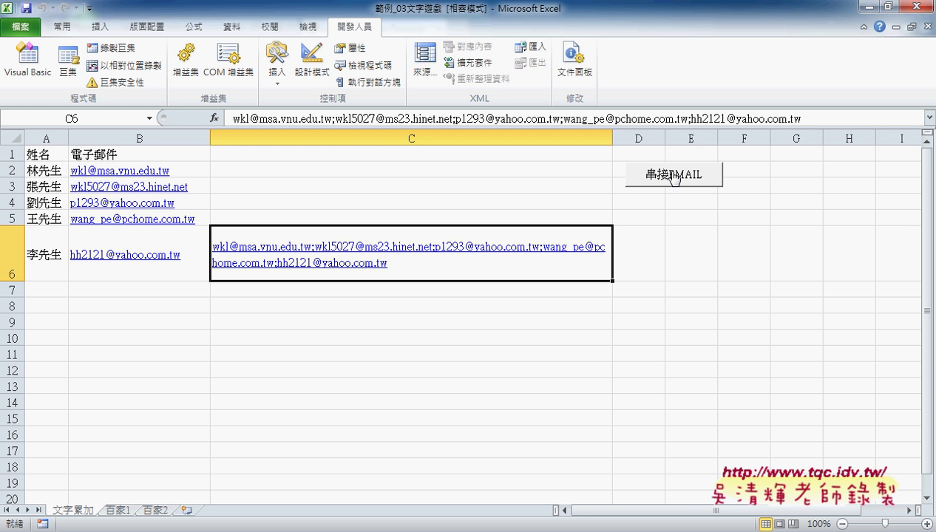
{"action": "left_click", "coordinate": [299, 531]}
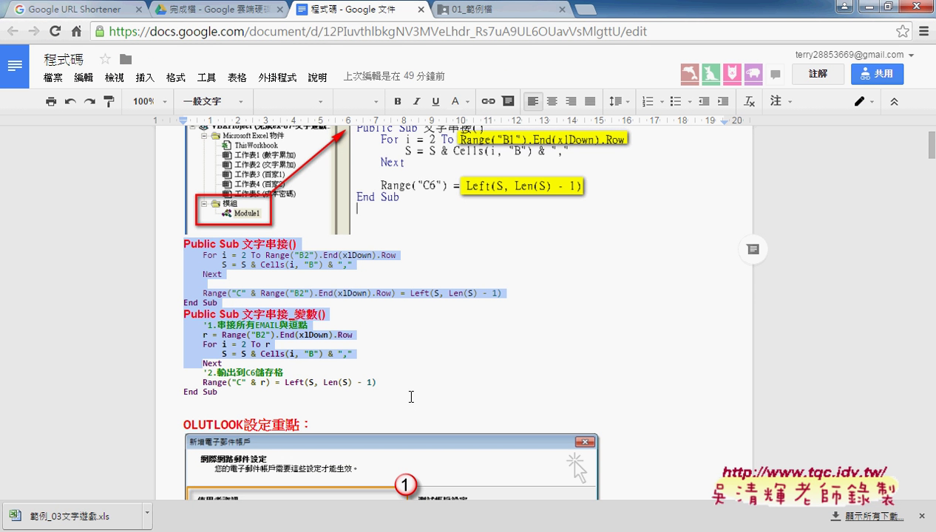
{"action": "scroll", "coordinate": [412, 400], "scroll_direction": "up", "scroll_amount": 1}
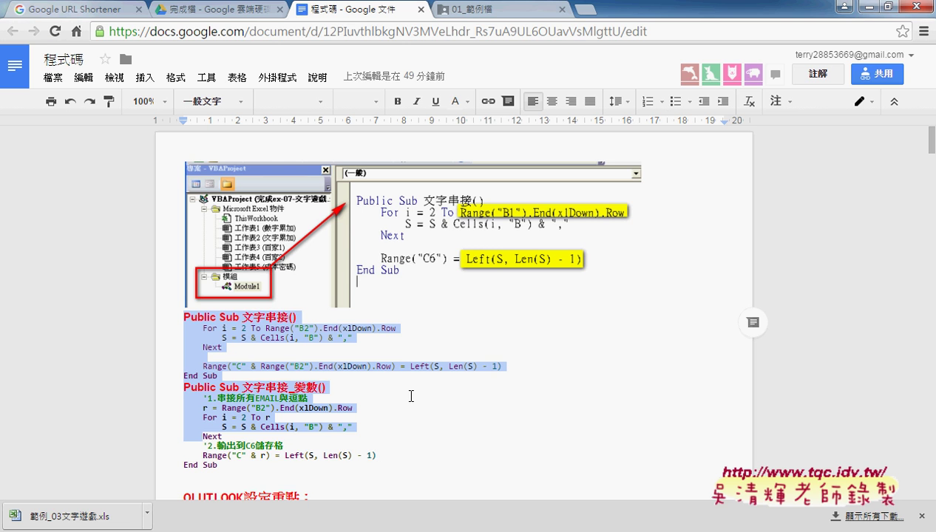